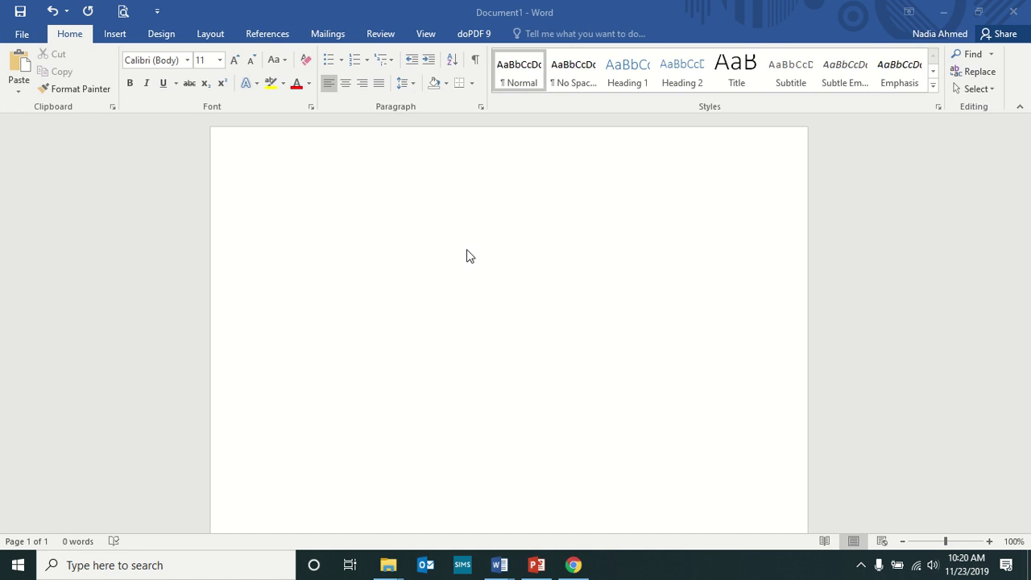
# Copy the ict keyboard image from the browser's Google Images results
pyautogui.click(573, 566)
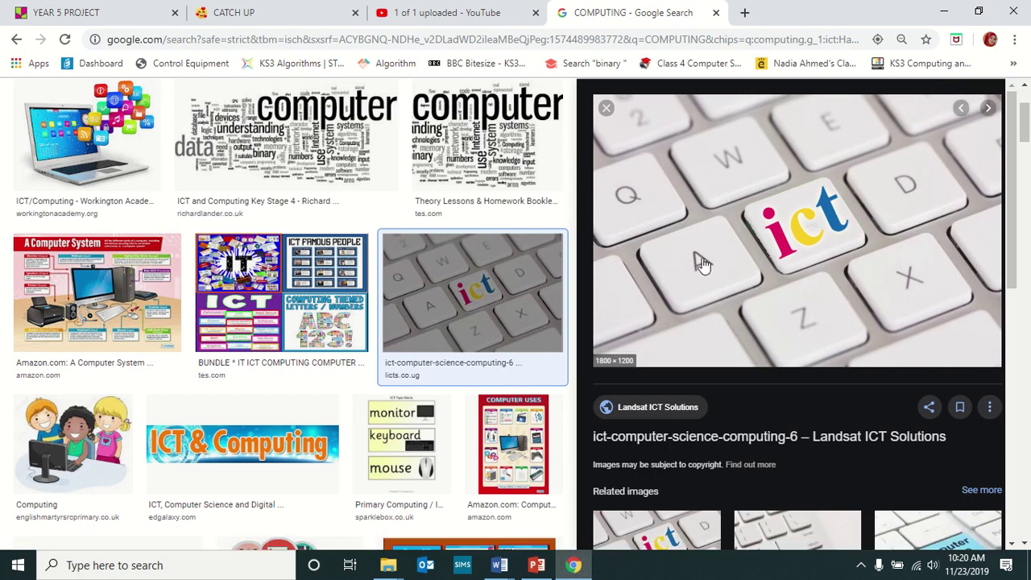
pyautogui.rightClick(767, 233)
pyautogui.click(802, 388)
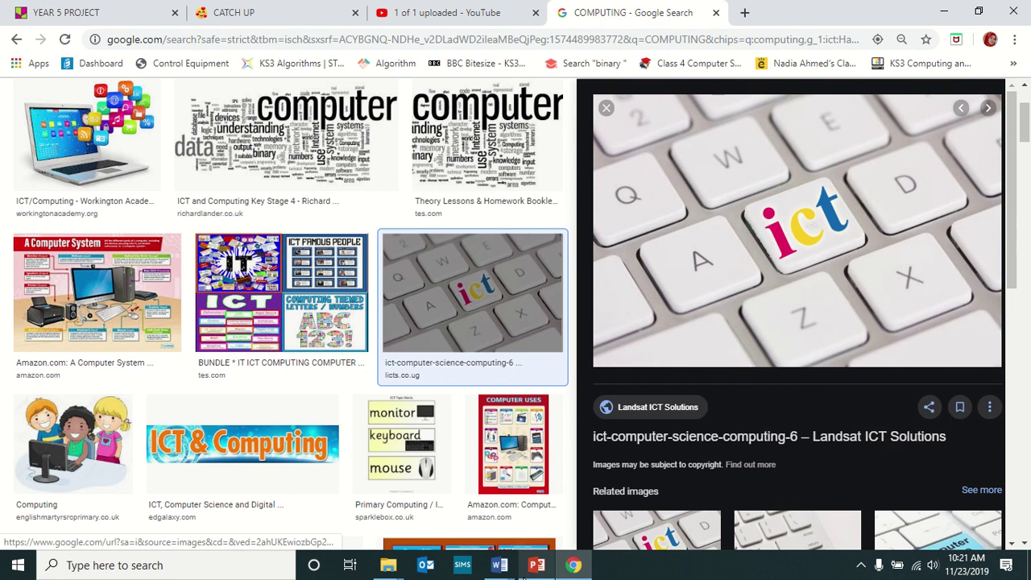
# Paste the ict keyboard photo onto the blank Document1 page, keeping source formatting
pyautogui.moveTo(499, 566)
pyautogui.click(338, 523)
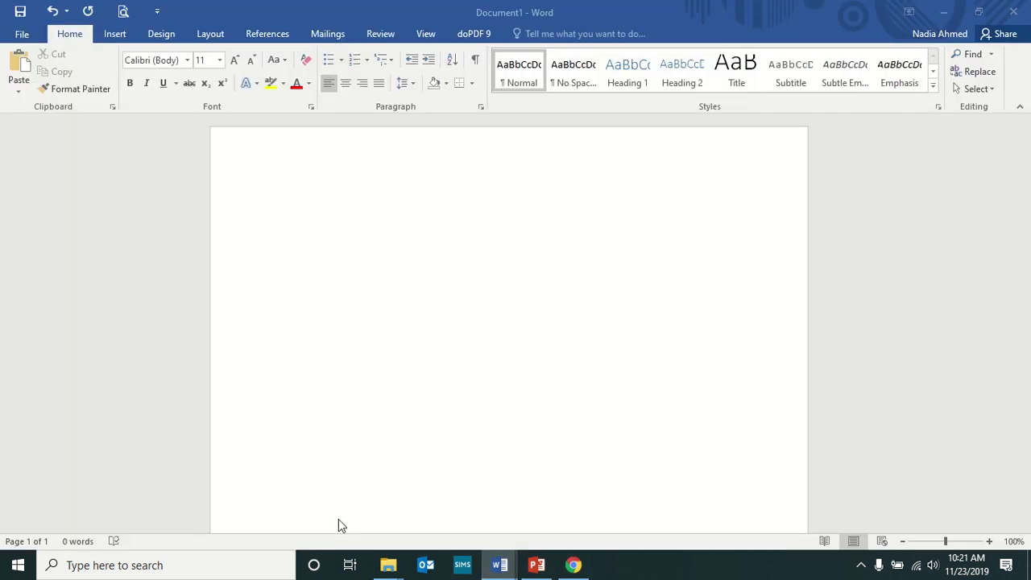
pyautogui.rightClick(302, 193)
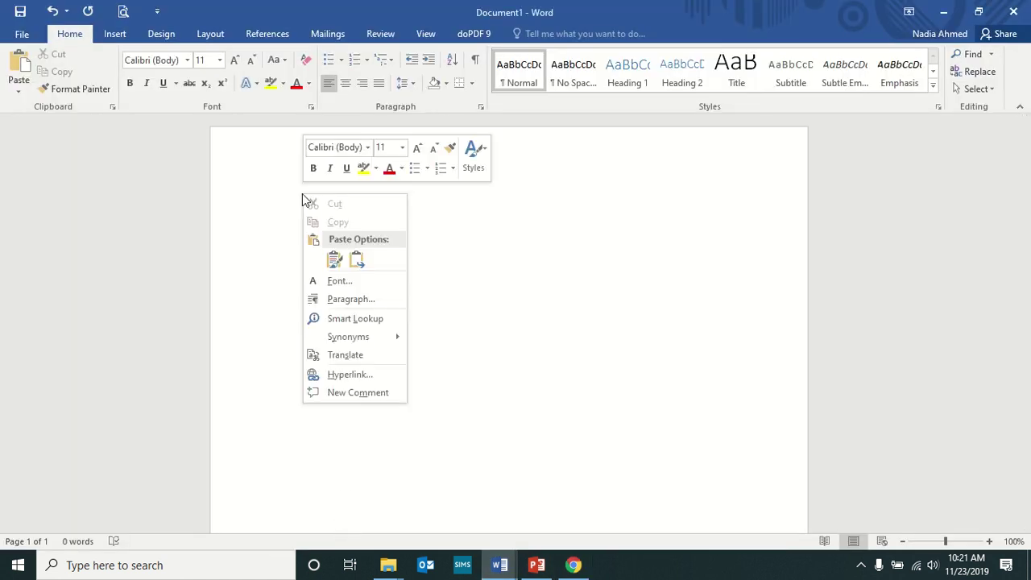
pyautogui.click(334, 259)
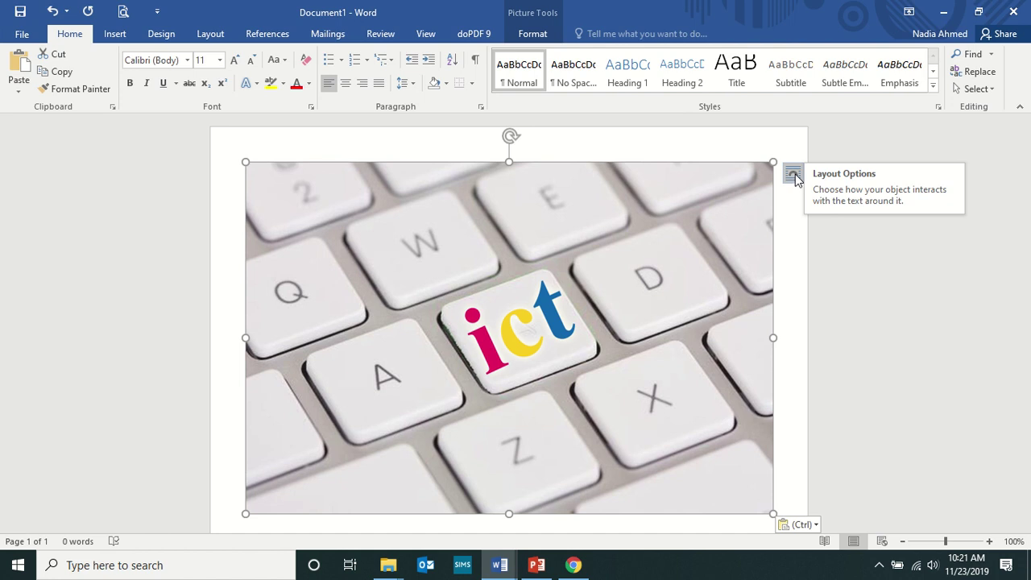
# Shrink the keyboard photo from its corner, then enlarge it to nearly its original width
pyautogui.click(778, 267)
pyautogui.click(569, 219)
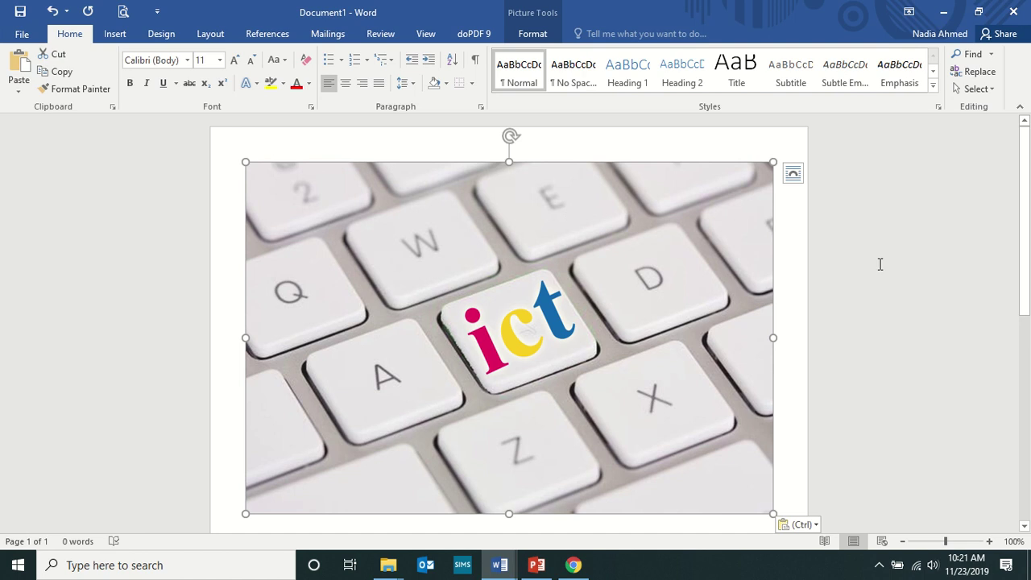
pyautogui.moveTo(772, 163); pyautogui.dragTo(701, 372)
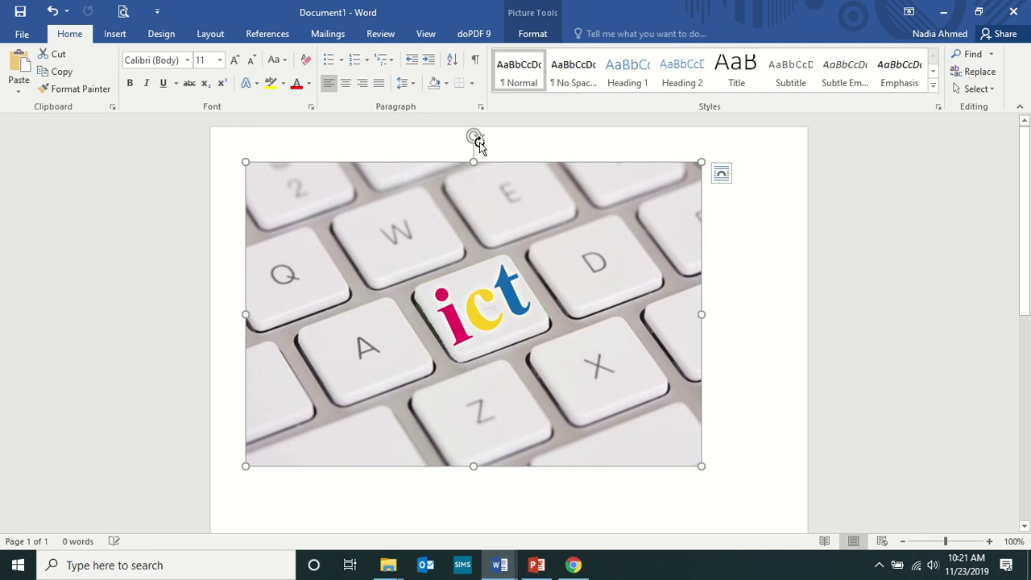
pyautogui.moveTo(475, 136)
pyautogui.mouseDown()
pyautogui.moveTo(502, 143)
pyautogui.moveTo(557, 184)
pyautogui.moveTo(478, 143)
pyautogui.mouseUp()
pyautogui.moveTo(695, 467); pyautogui.dragTo(670, 481)
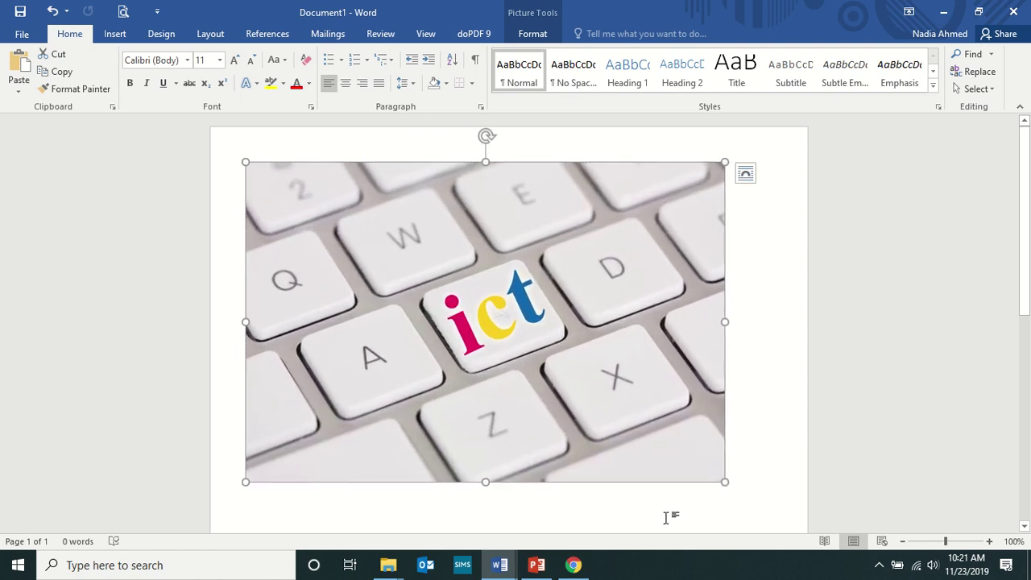
# Select the keyboard photo and expand the full Picture Styles gallery under Picture Tools Format
pyautogui.click(745, 255)
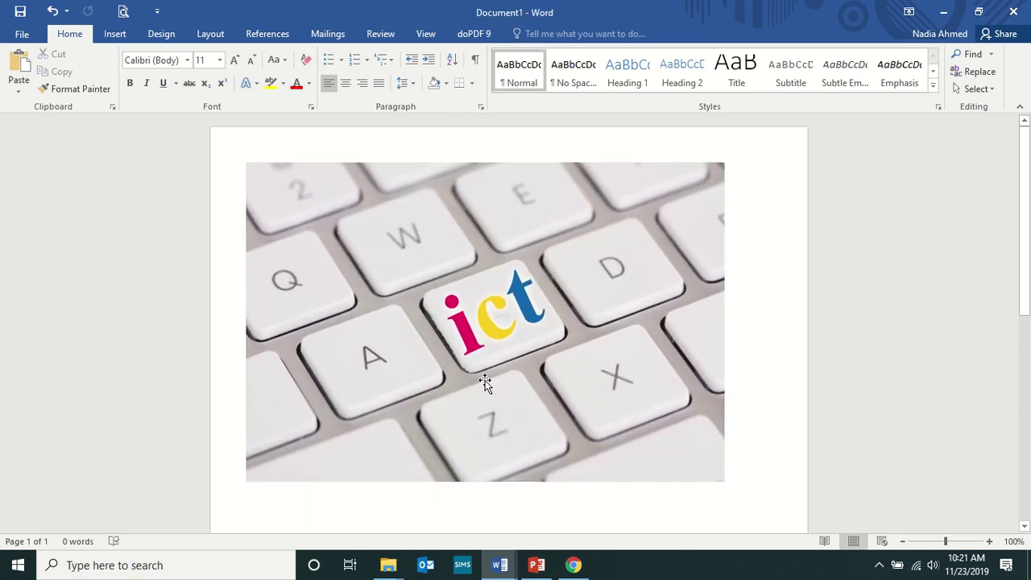
pyautogui.click(539, 253)
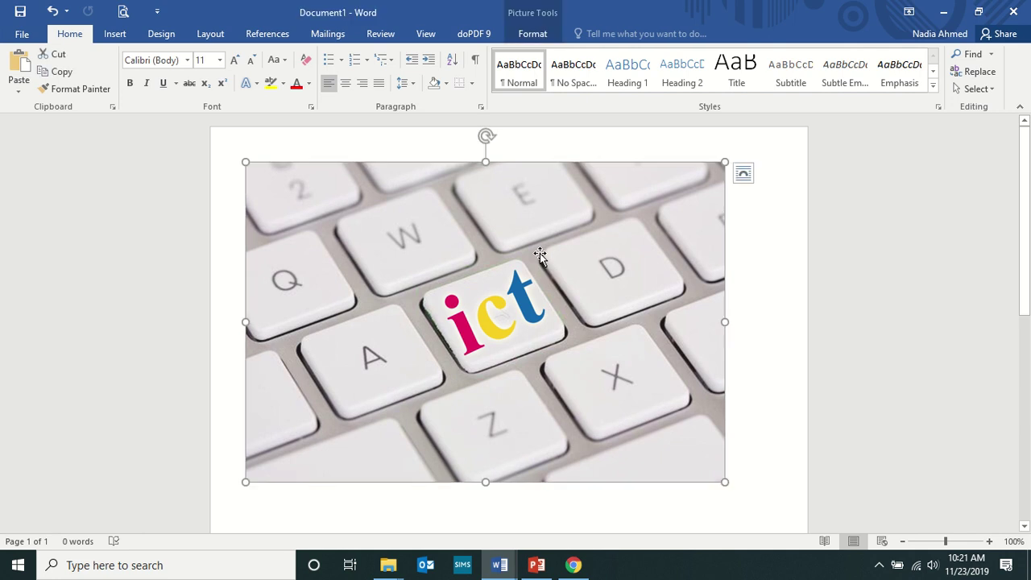
pyautogui.click(774, 296)
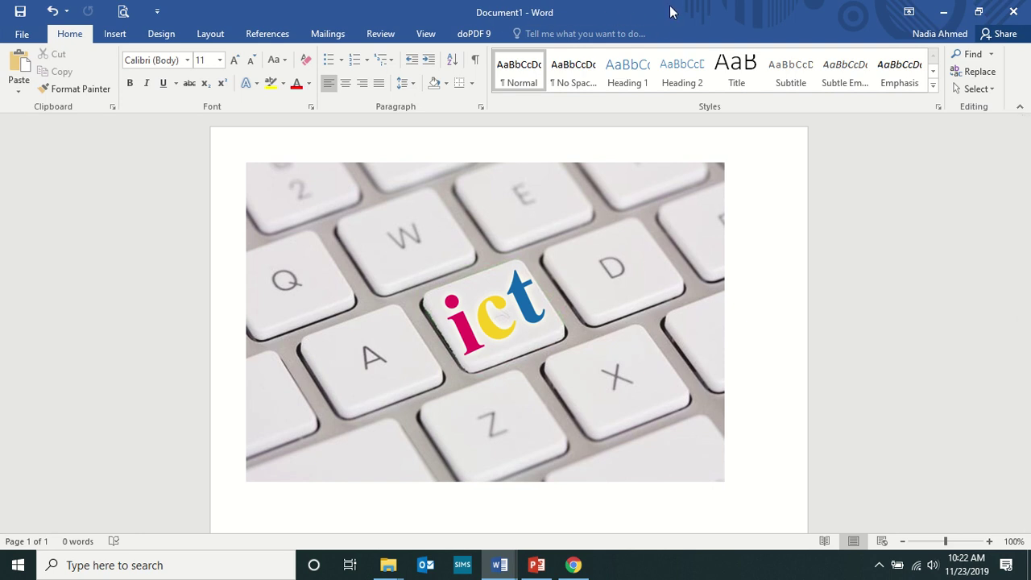
pyautogui.click(569, 316)
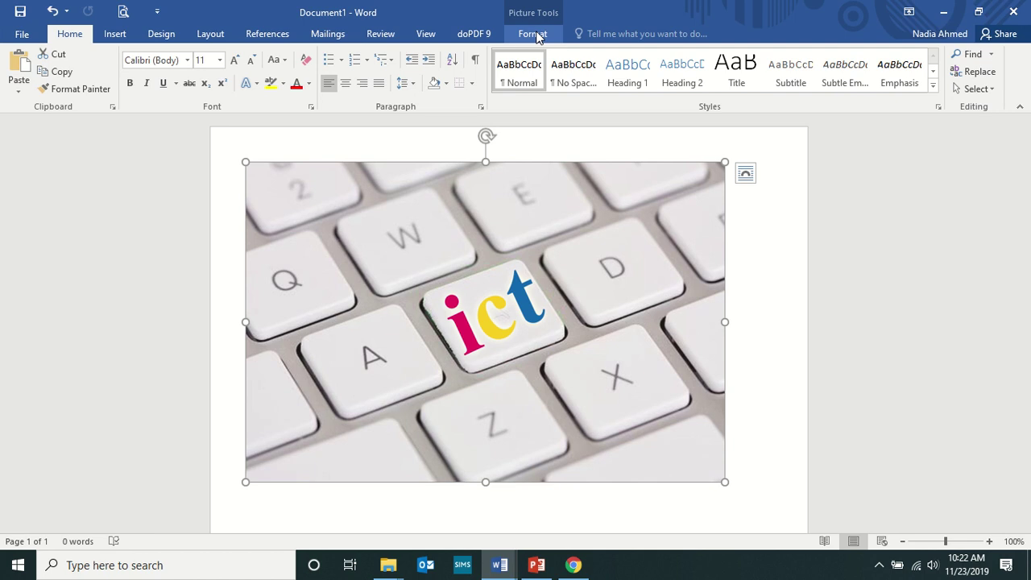
pyautogui.moveTo(546, 6)
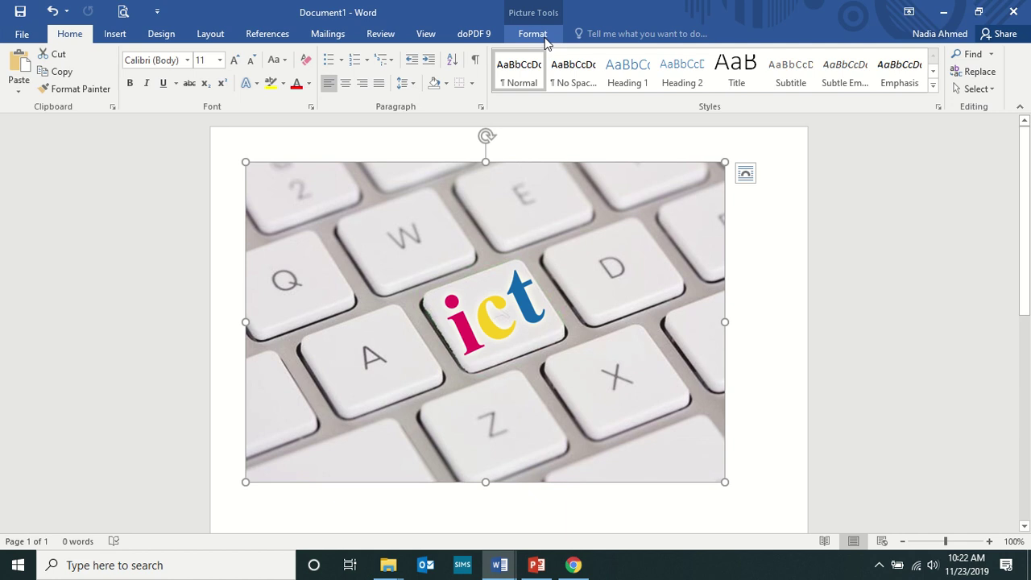
pyautogui.click(534, 34)
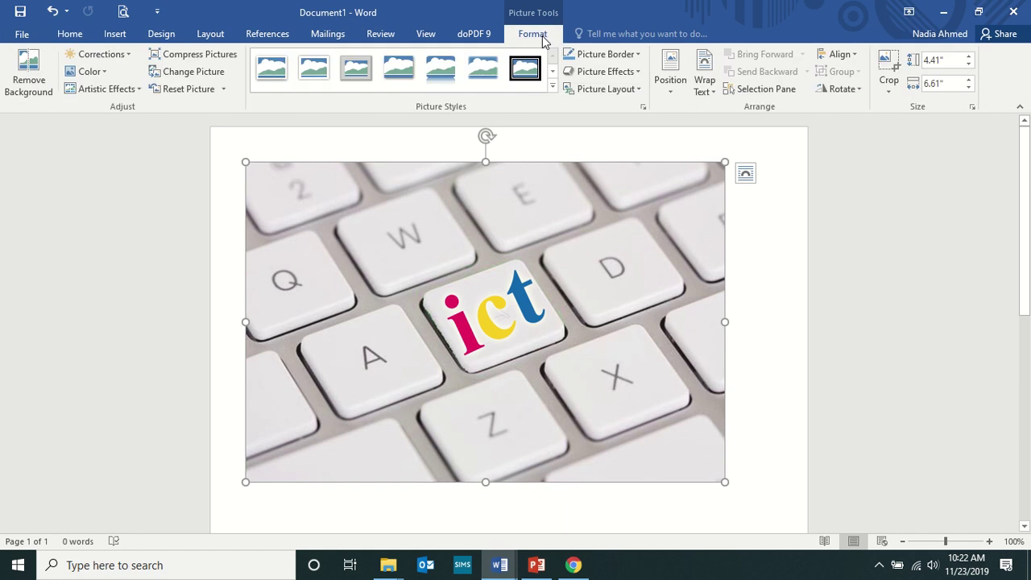
pyautogui.click(551, 86)
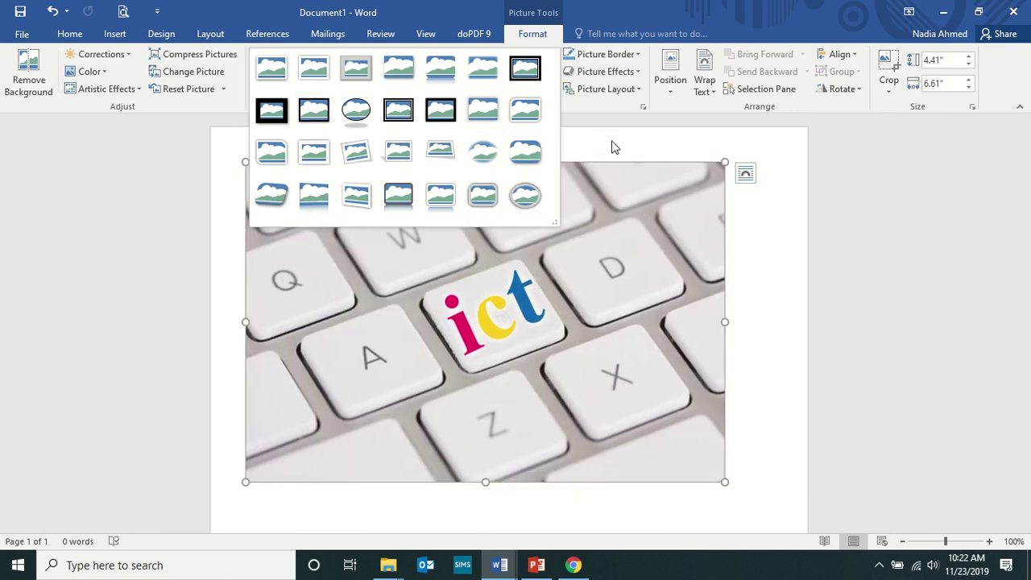
# Crop the keyboard photo to just the ict key, 1.72" by 2.2", without applying a style
pyautogui.click(612, 148)
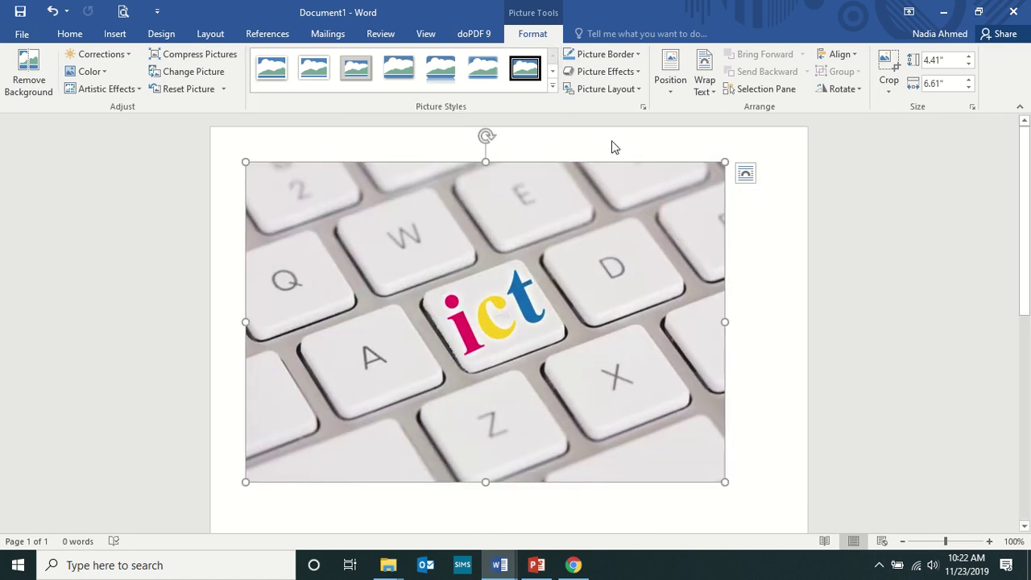
pyautogui.click(889, 60)
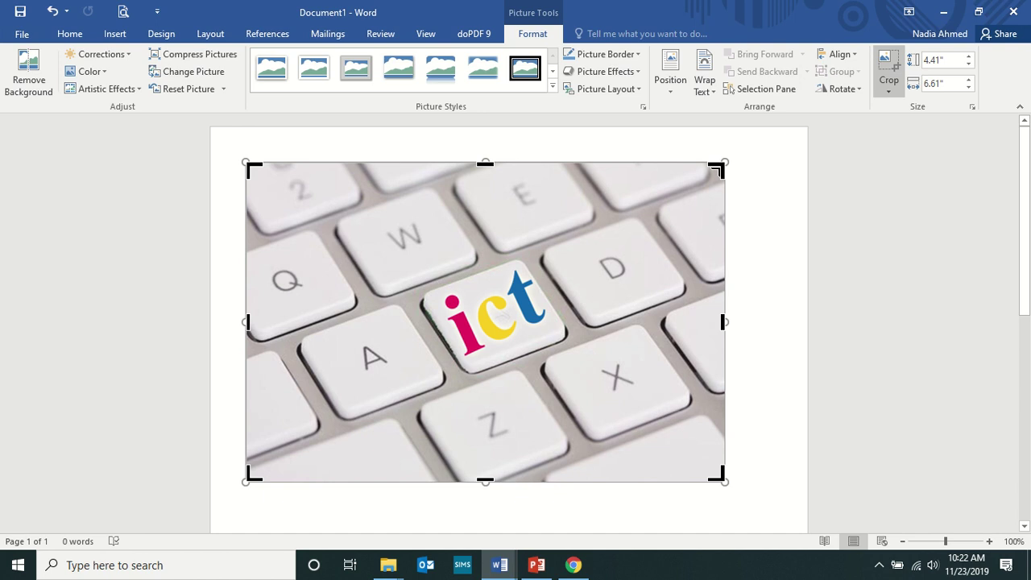
pyautogui.moveTo(715, 170); pyautogui.dragTo(569, 250)
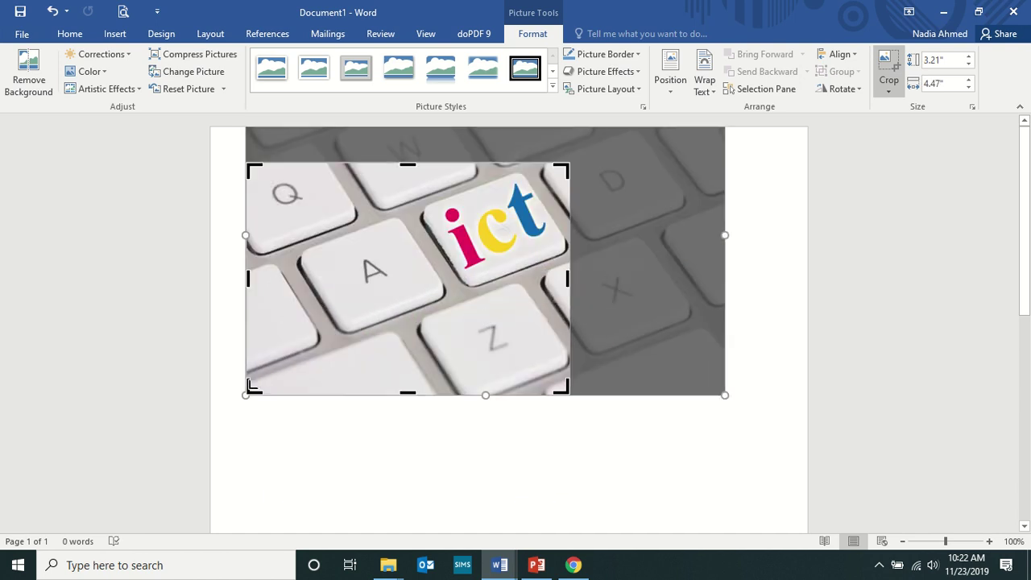
pyautogui.moveTo(248, 389); pyautogui.dragTo(411, 287)
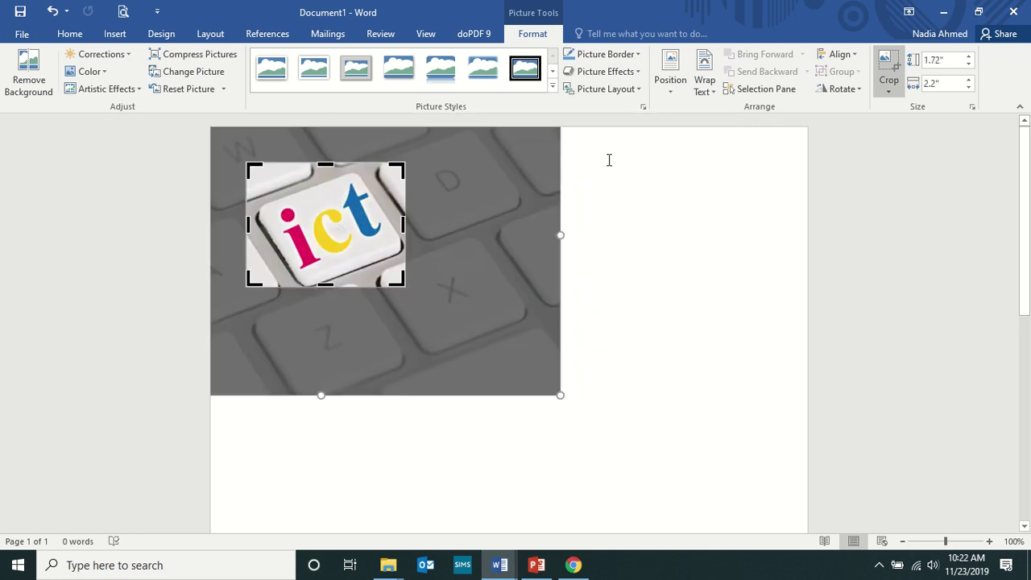
pyautogui.click(665, 184)
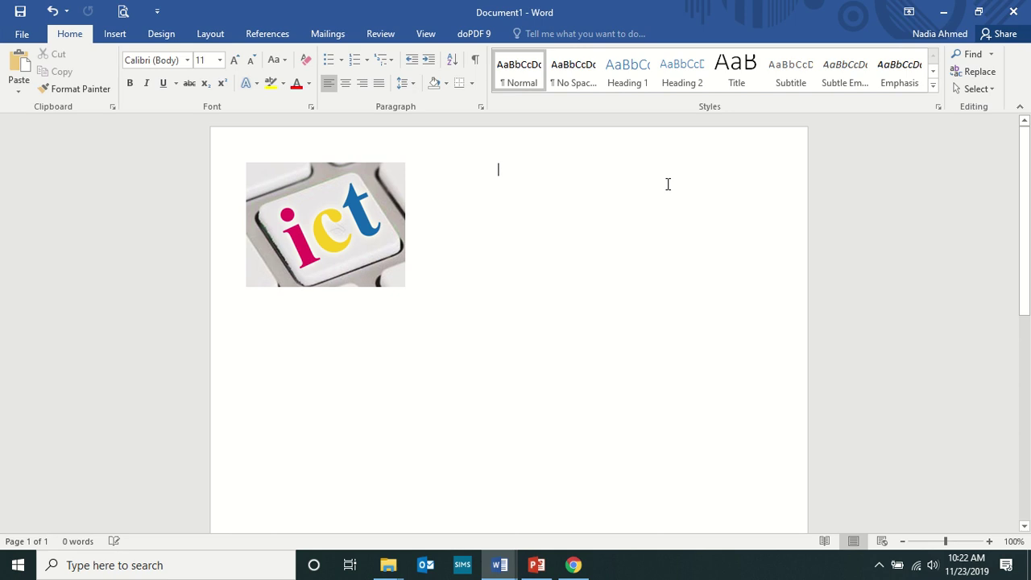
# Move the cropped ict picture down and to the right on the page
pyautogui.moveTo(539, 303); pyautogui.dragTo(373, 299)
pyautogui.click(596, 336)
pyautogui.click(436, 302)
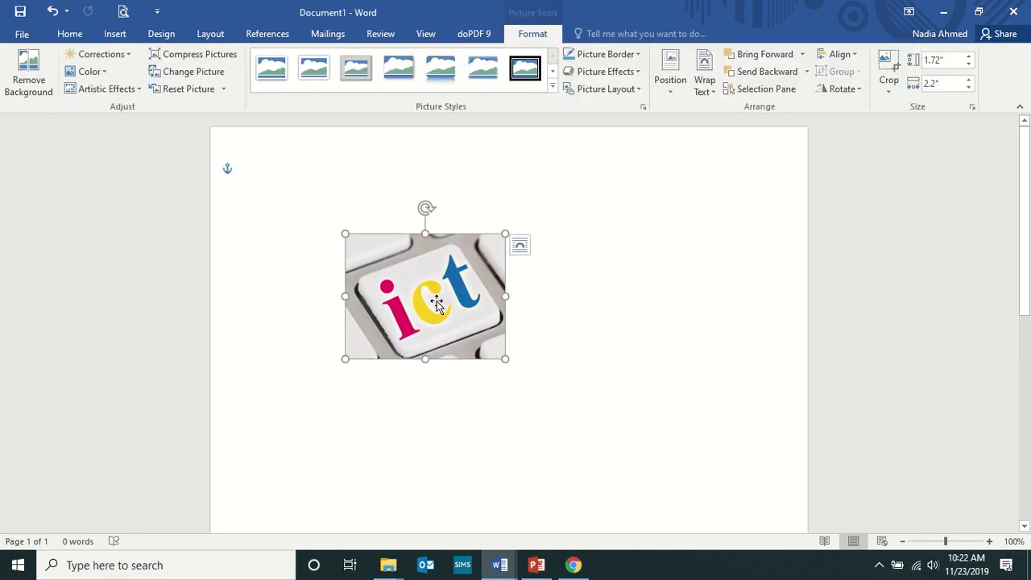
pyautogui.moveTo(435, 302)
pyautogui.mouseDown()
pyautogui.moveTo(448, 252)
pyautogui.moveTo(553, 298)
pyautogui.moveTo(462, 263)
pyautogui.moveTo(444, 315)
pyautogui.mouseUp()
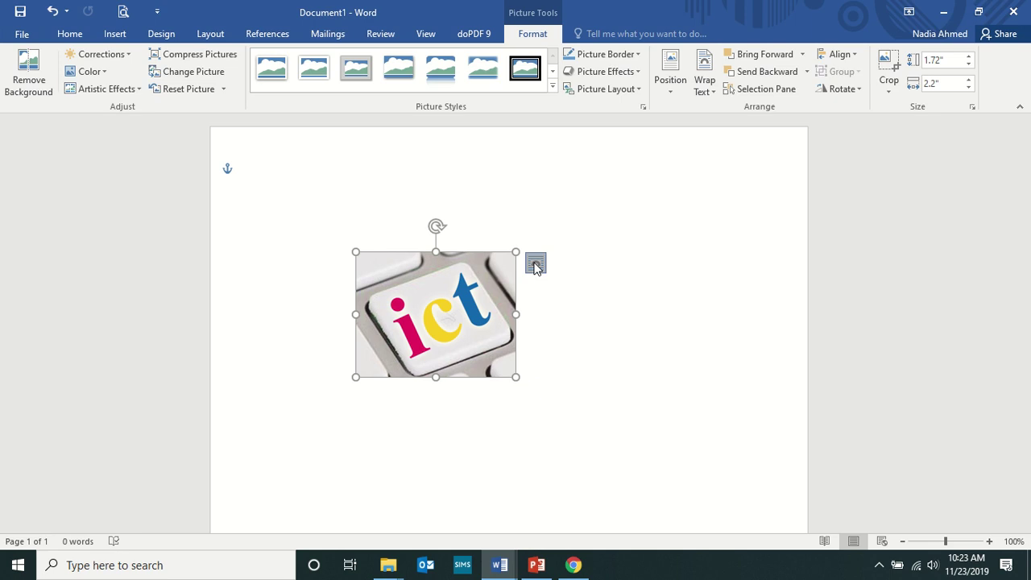
# Set the ict picture to In Front of Text and move it nearer the page centre
pyautogui.click(535, 265)
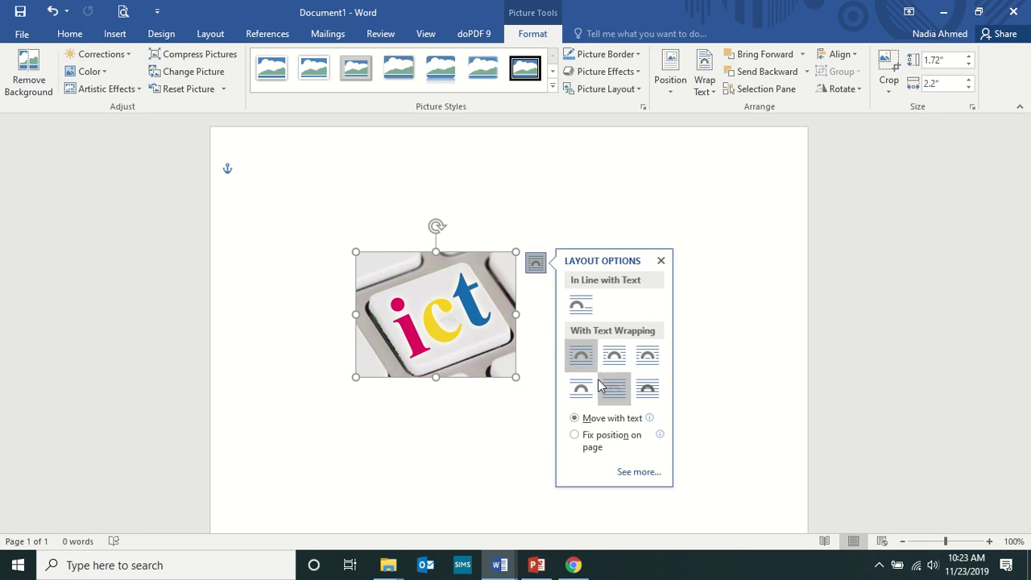
pyautogui.click(642, 385)
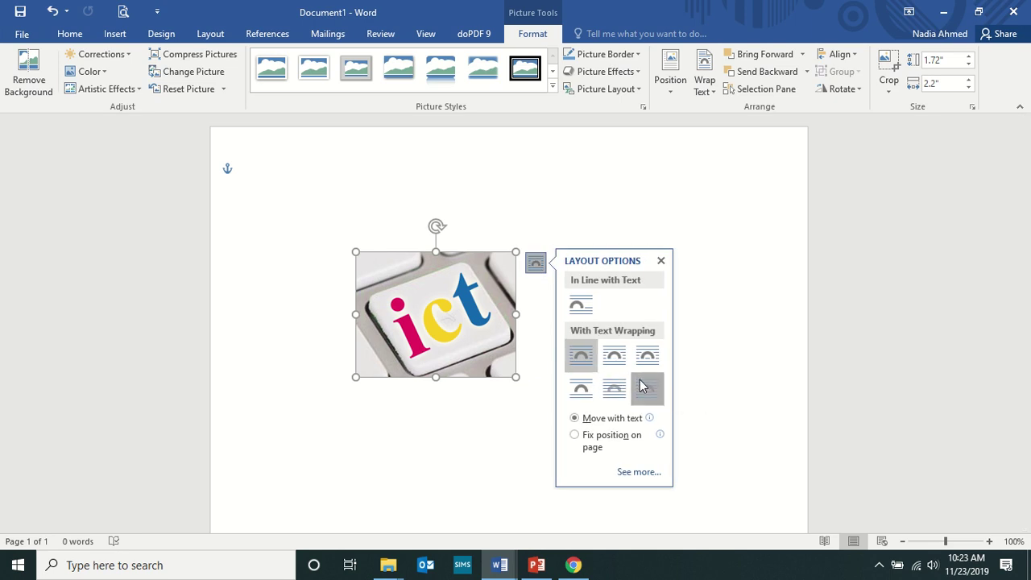
pyautogui.moveTo(460, 322); pyautogui.dragTo(499, 279)
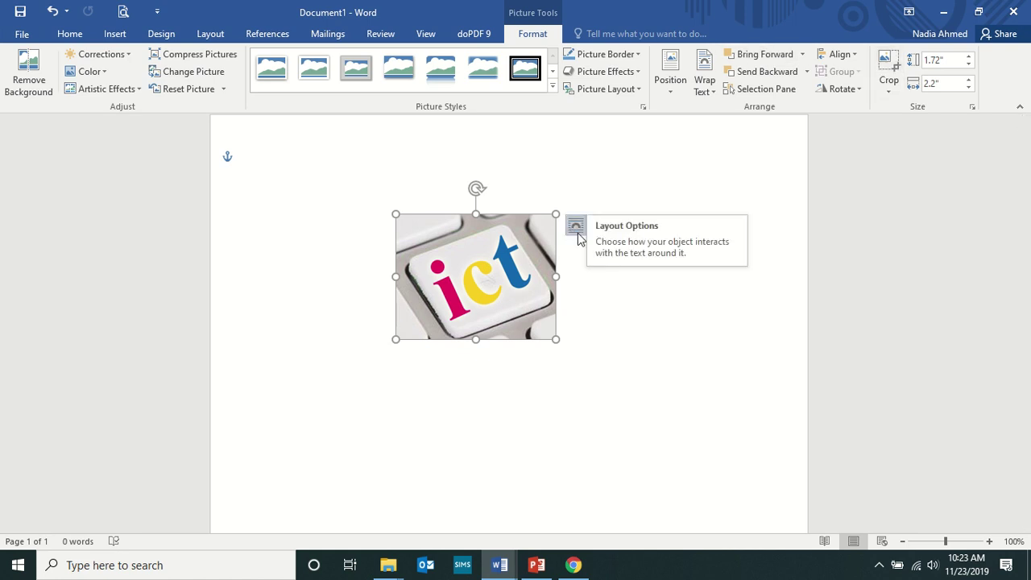
pyautogui.click(714, 94)
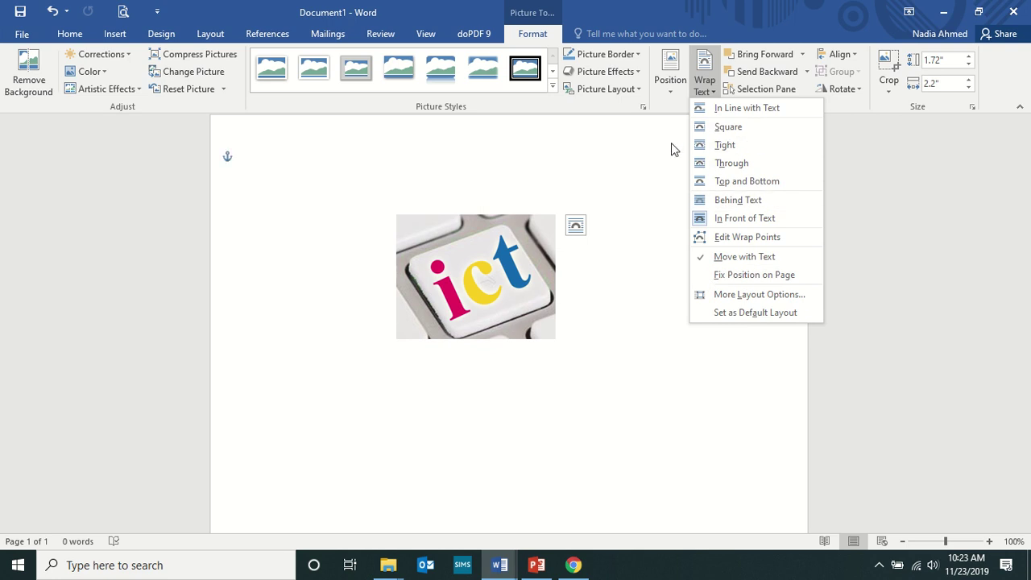
pyautogui.click(631, 160)
pyautogui.click(617, 306)
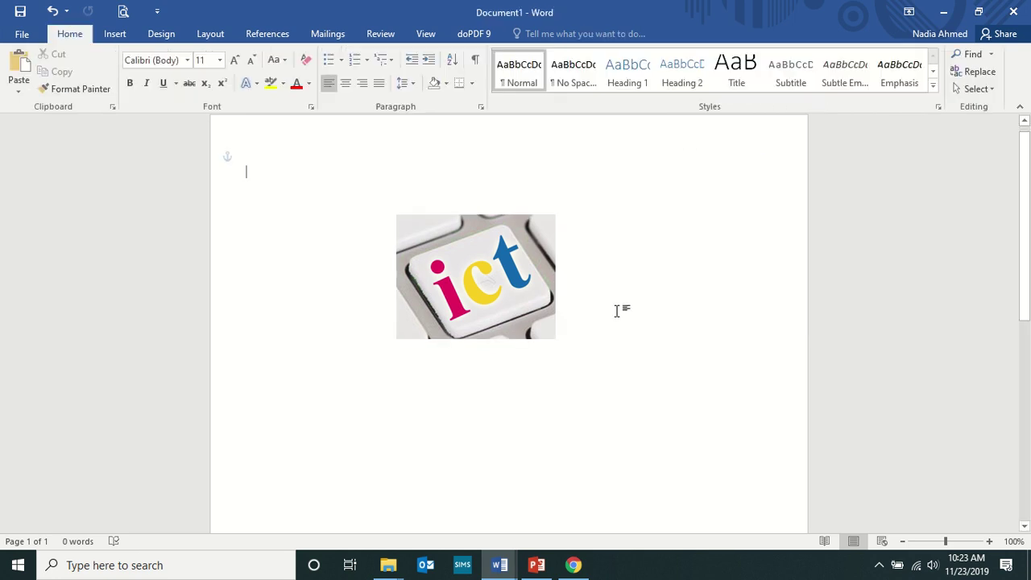
pyautogui.click(464, 274)
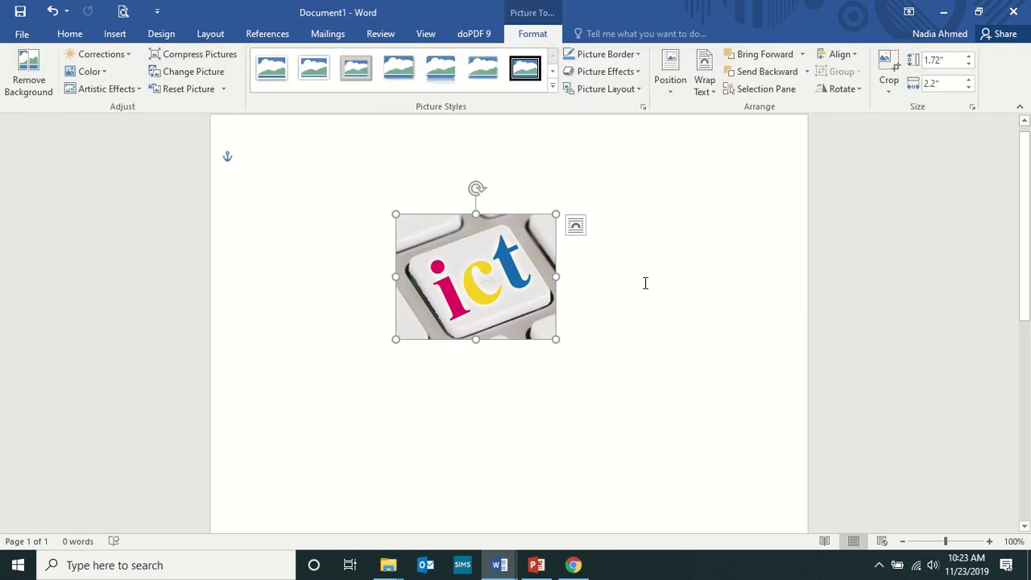
pyautogui.click(607, 281)
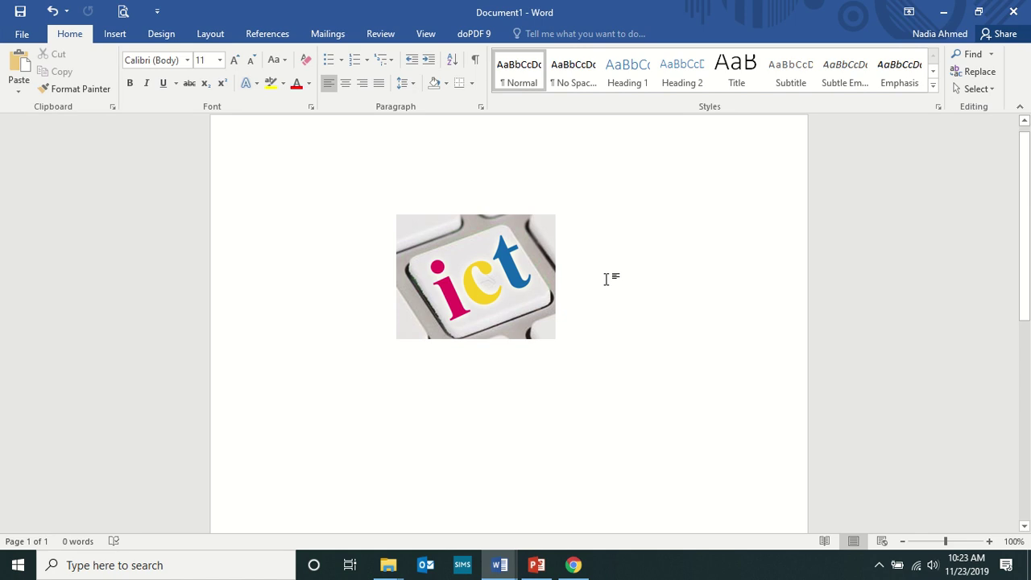